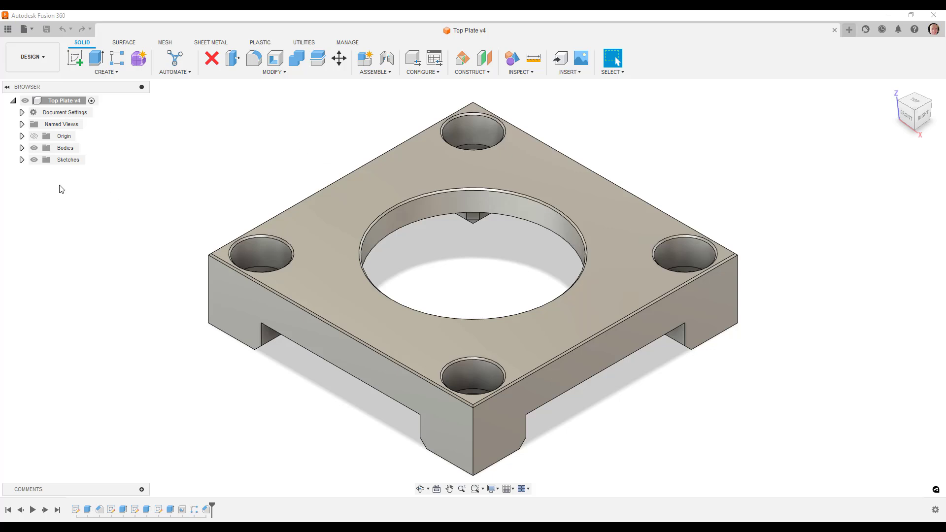
- Generate an automatic Top Plate drawing from the design with the ISO standard and All Level structure
{"action": "left_click", "coordinate": [48, 57]}
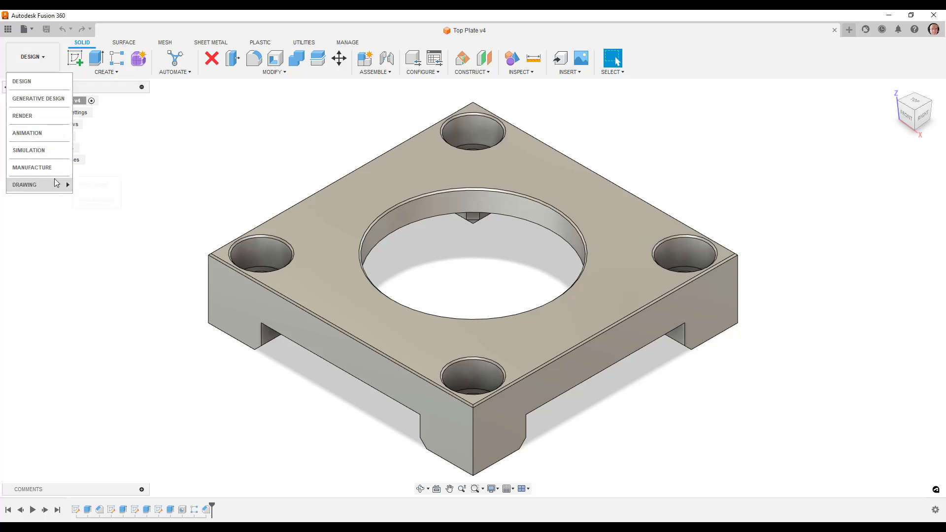
{"action": "left_click", "coordinate": [99, 189]}
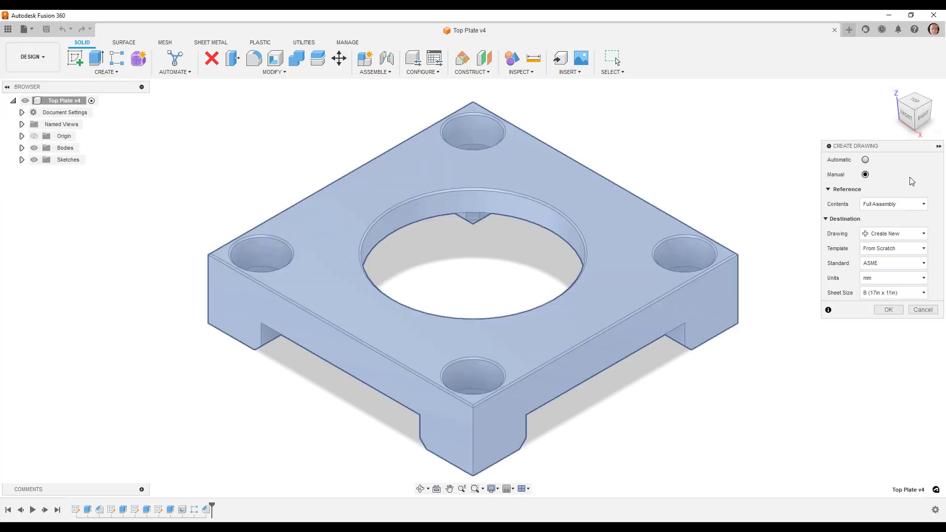
{"action": "left_click", "coordinate": [865, 160]}
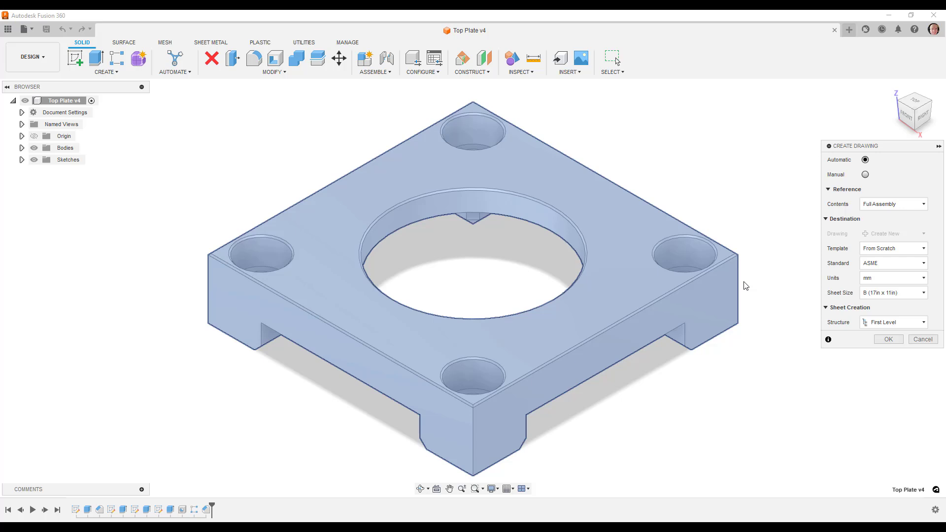
{"action": "left_click", "coordinate": [887, 263]}
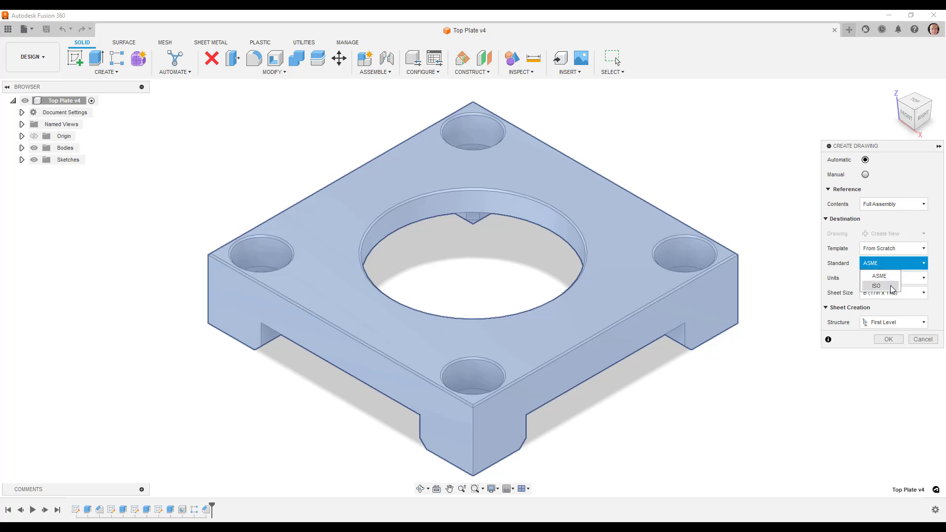
{"action": "left_click", "coordinate": [891, 286]}
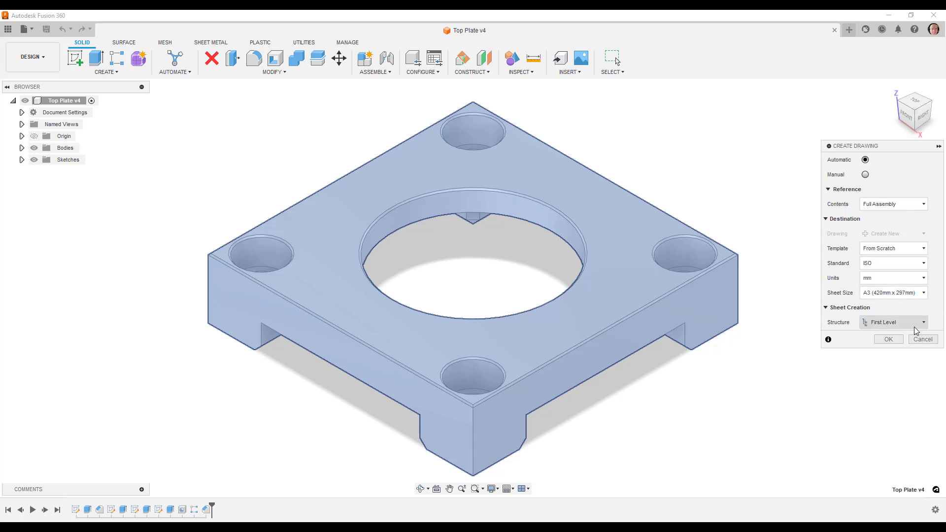
{"action": "left_click", "coordinate": [896, 322]}
{"action": "left_click", "coordinate": [898, 345]}
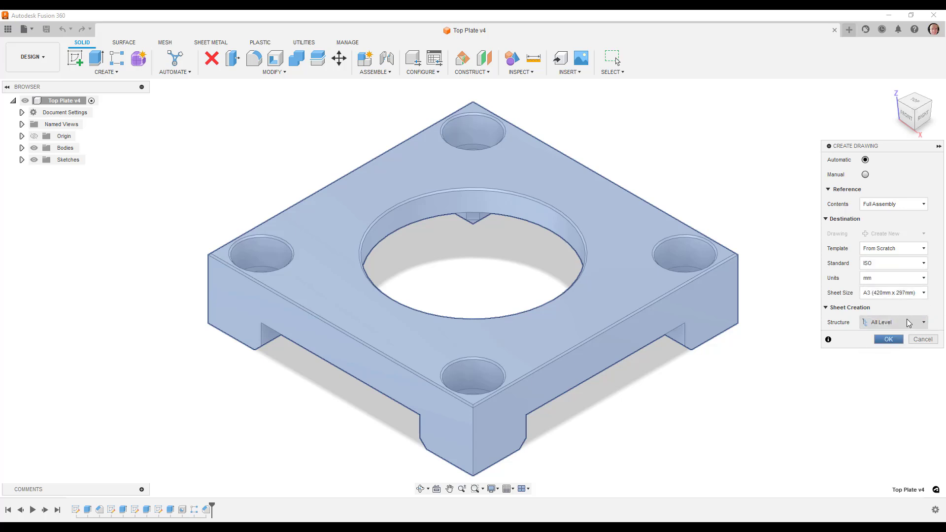
{"action": "left_click", "coordinate": [894, 344]}
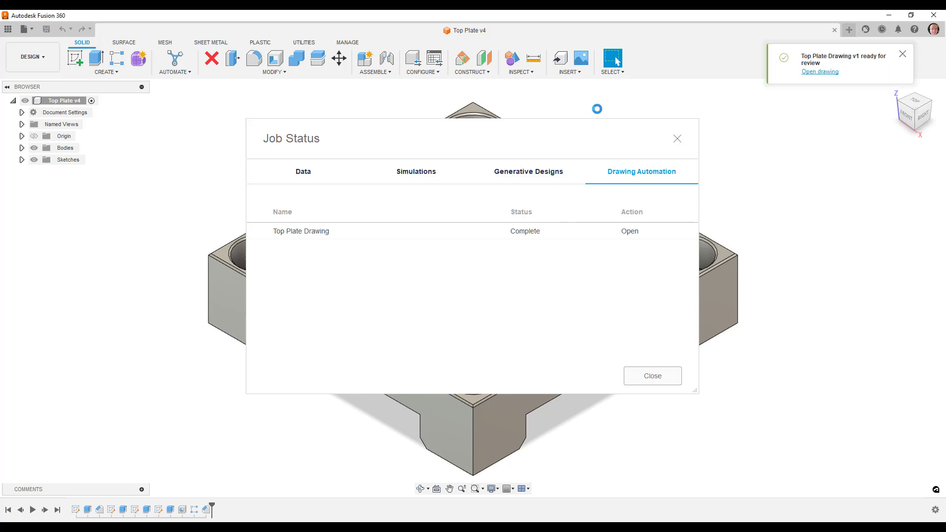
- Open Top Plate Drawing v1 from the job notification
{"action": "left_click", "coordinate": [831, 72]}
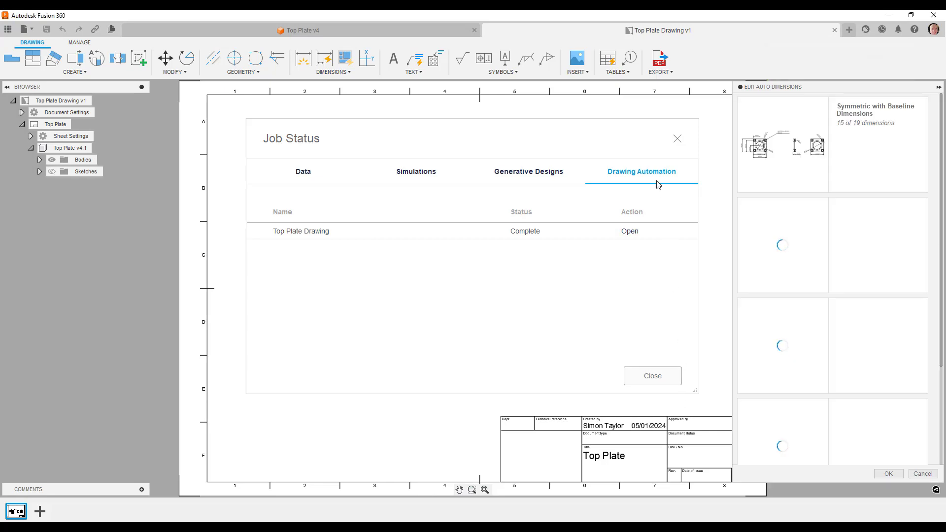
- Close Job Status and test lowering, then raising, the auto-dimension density
{"action": "left_click", "coordinate": [677, 140]}
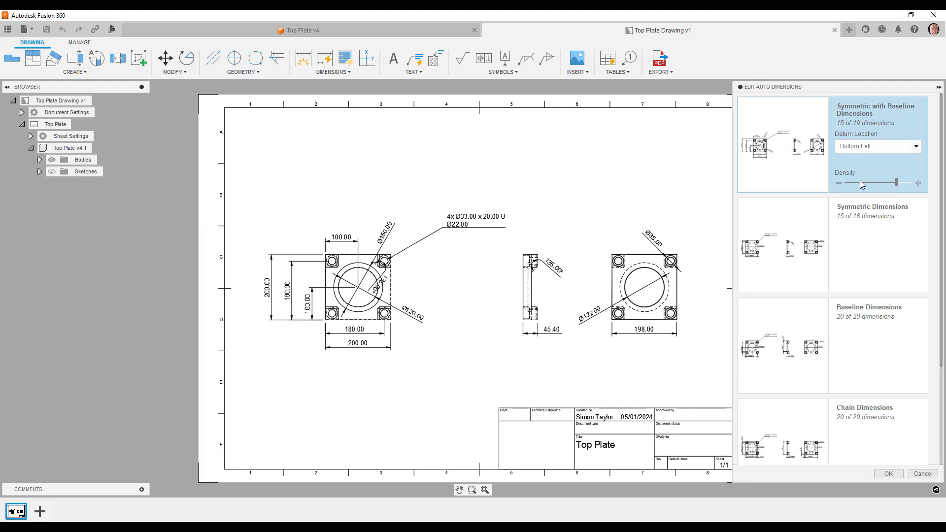
{"action": "left_click_drag", "start_coordinate": [896, 182], "coordinate": [878, 182]}
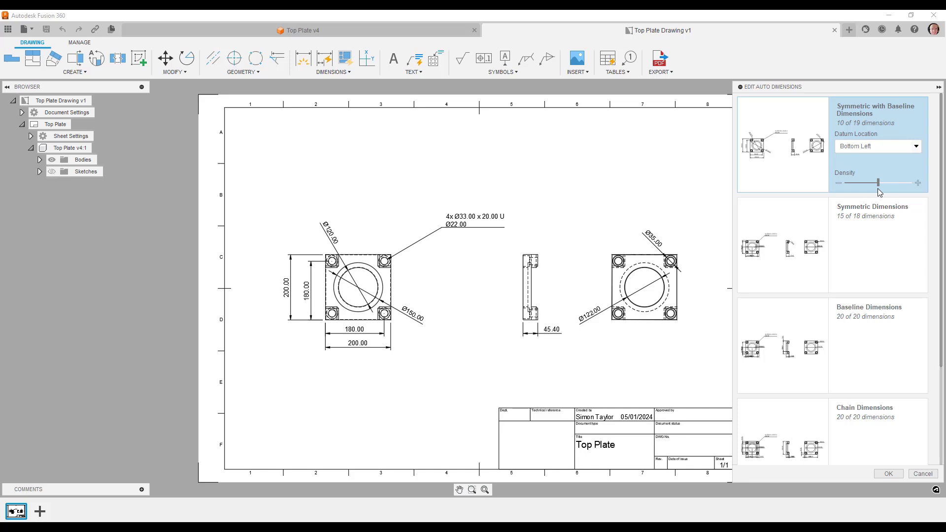
{"action": "left_click_drag", "start_coordinate": [877, 182], "coordinate": [911, 186]}
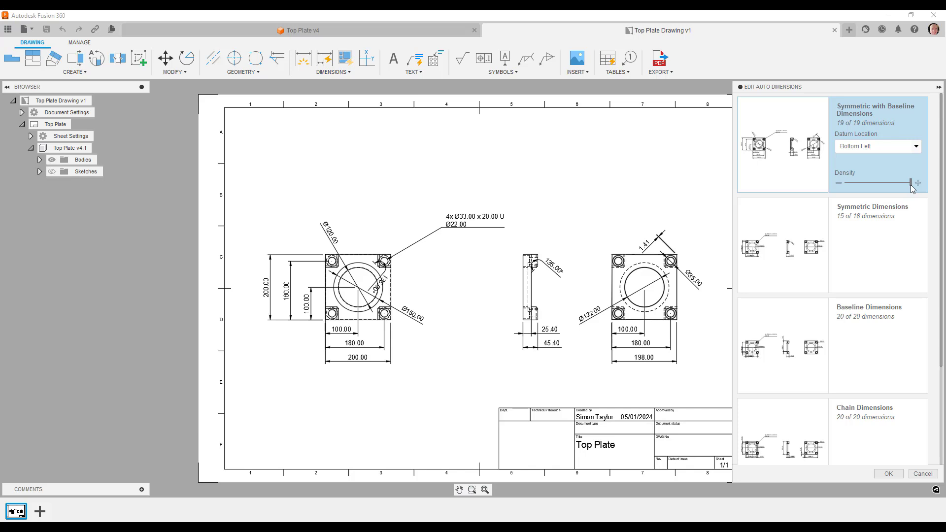
- Preview Symmetric, Baseline and Chain layouts, ending on Overall Dimensions only
{"action": "left_click", "coordinate": [785, 230]}
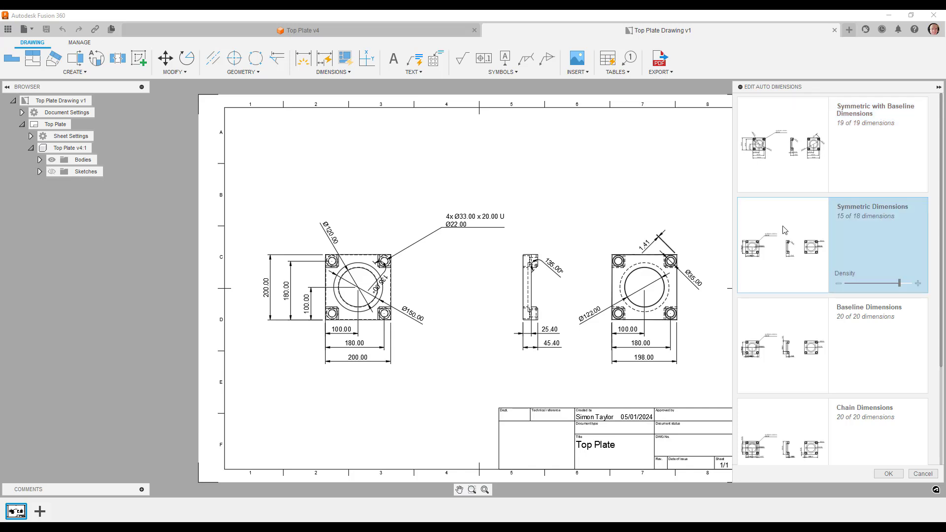
{"action": "left_click", "coordinate": [771, 375]}
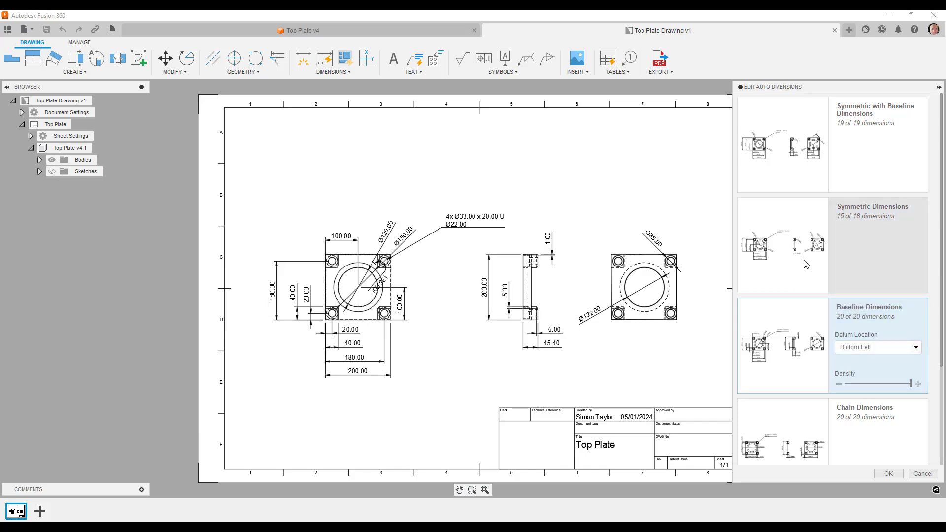
{"action": "scroll", "coordinate": [793, 303], "scroll_direction": "down", "scroll_amount": 1}
{"action": "scroll", "coordinate": [794, 345], "scroll_direction": "down", "scroll_amount": 1}
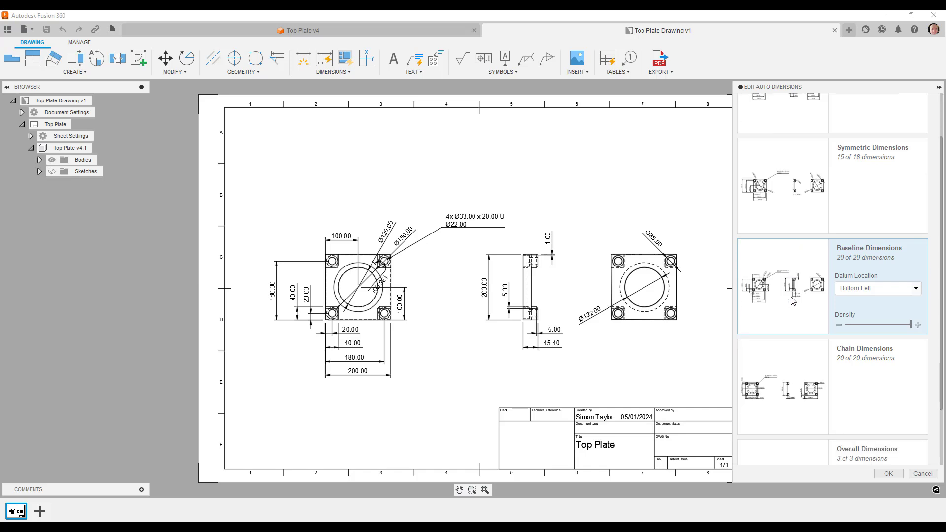
{"action": "left_click", "coordinate": [794, 380]}
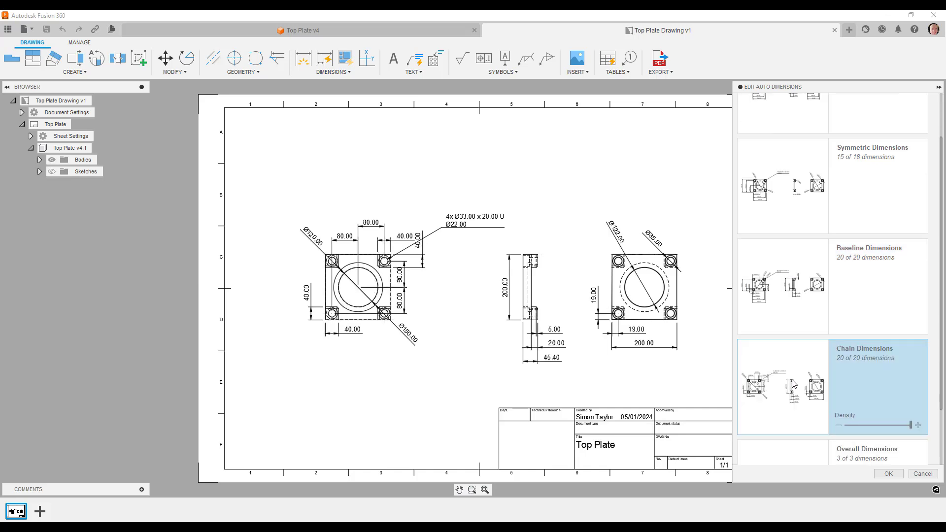
{"action": "scroll", "coordinate": [798, 369], "scroll_direction": "down", "scroll_amount": 1}
{"action": "scroll", "coordinate": [794, 374], "scroll_direction": "down", "scroll_amount": 1}
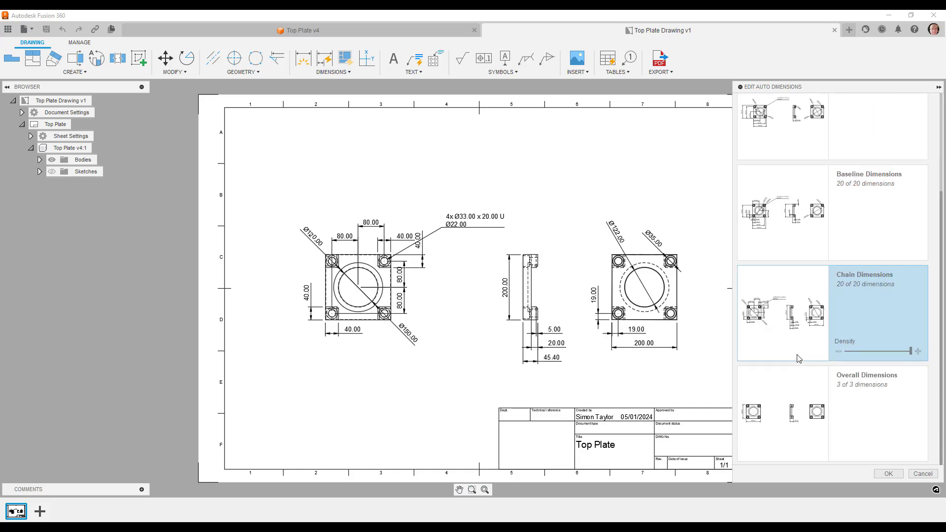
{"action": "left_click", "coordinate": [789, 391]}
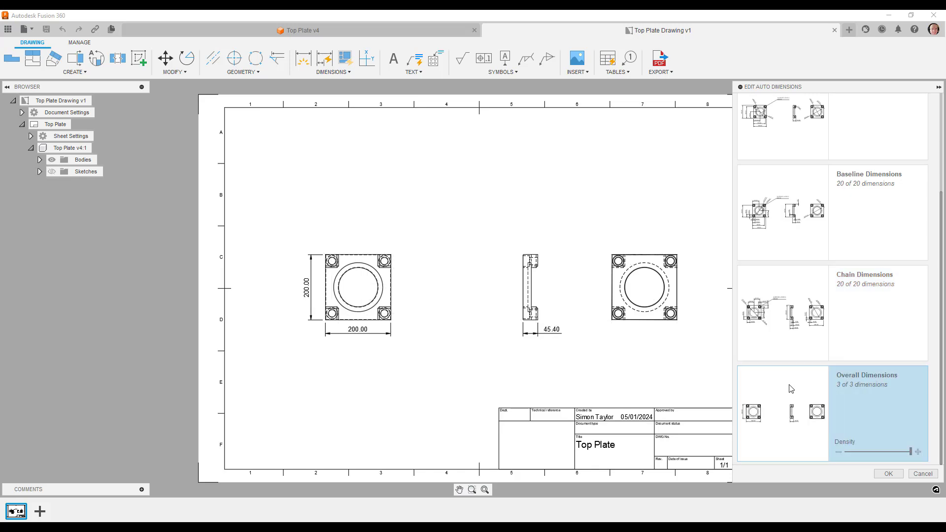
{"action": "scroll", "coordinate": [793, 367], "scroll_direction": "up", "scroll_amount": 2}
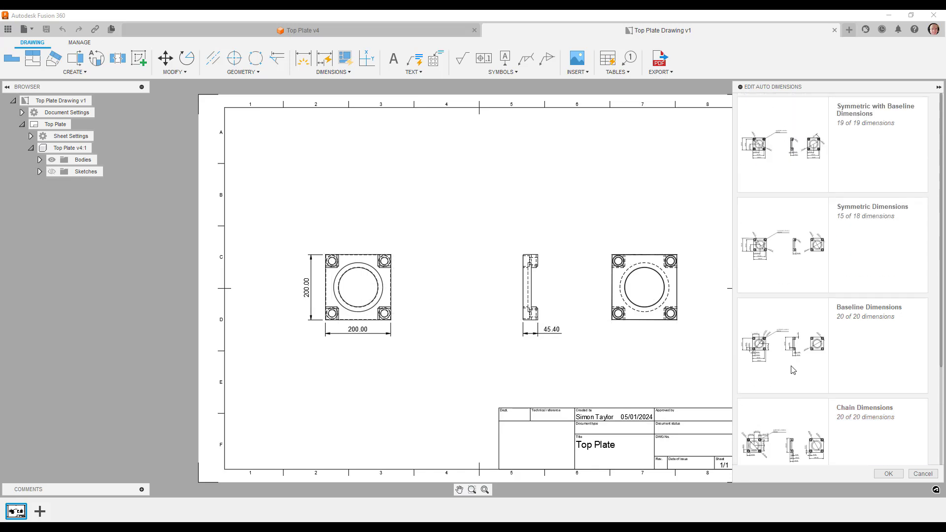
- Apply Symmetric with Baseline dimensions and move the left view's angle dimension to a new spot
{"action": "left_click", "coordinate": [774, 160]}
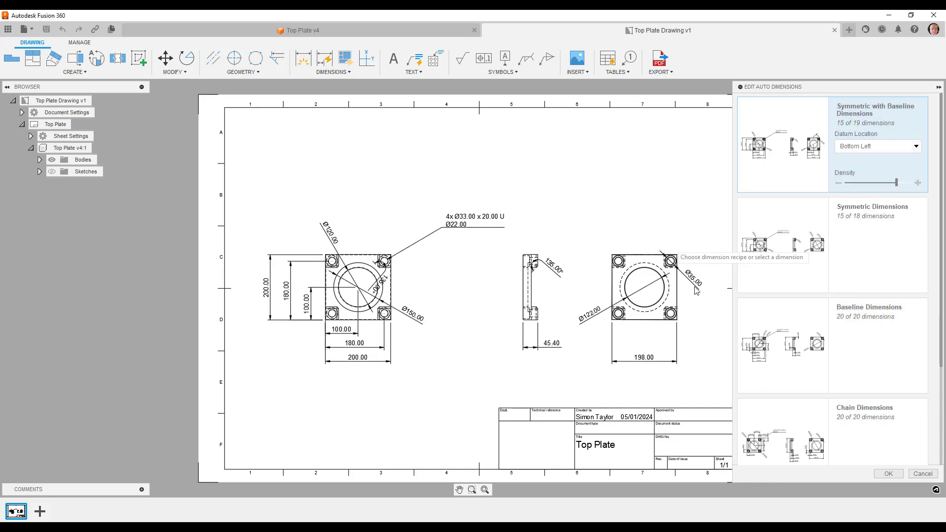
{"action": "left_click", "coordinate": [889, 473]}
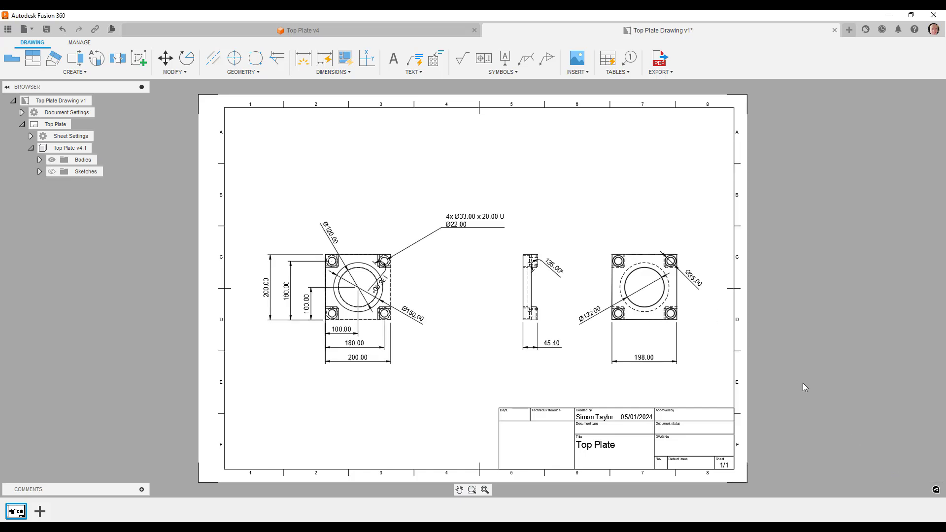
{"action": "left_click", "coordinate": [380, 290]}
{"action": "left_click", "coordinate": [379, 288]}
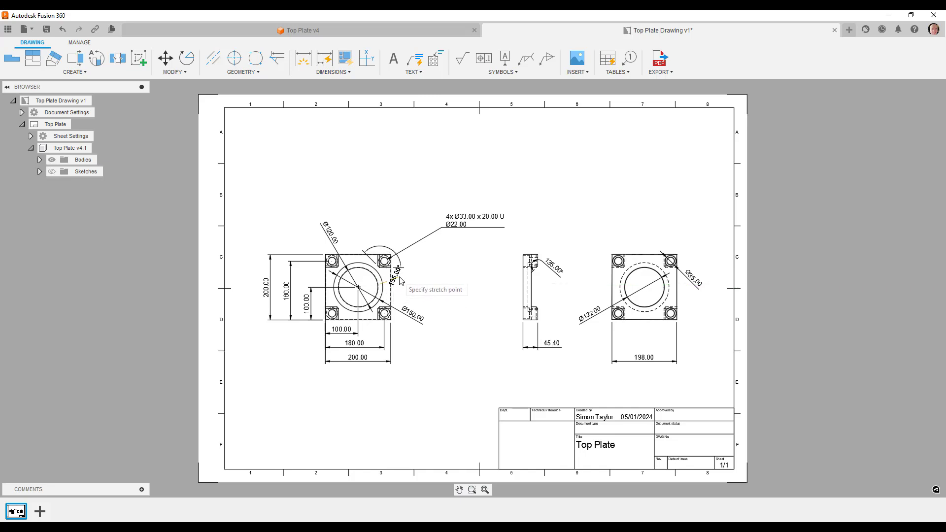
{"action": "left_click", "coordinate": [426, 262]}
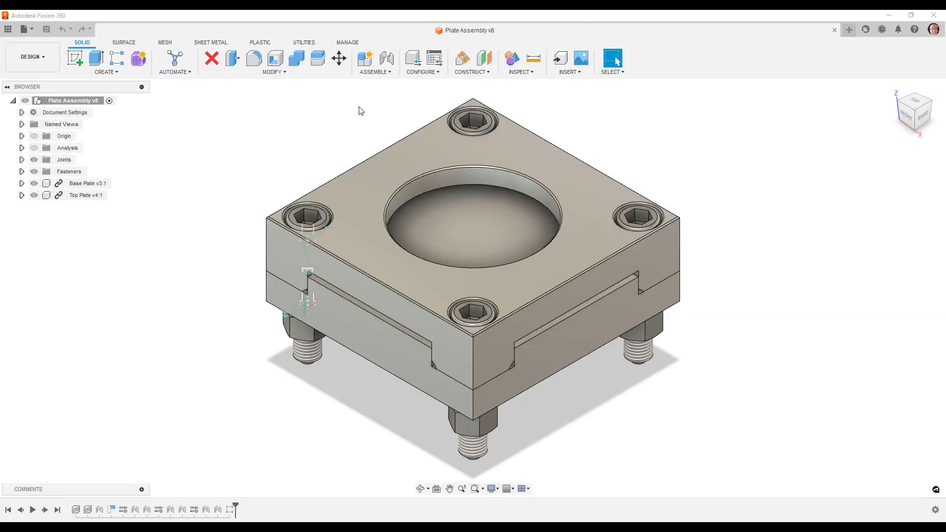
- Generate an automatic Full Assembly drawing with All Level structure, external components and the ISO standard
{"action": "left_click", "coordinate": [31, 58]}
{"action": "mouse_move", "coordinate": [25, 185]}
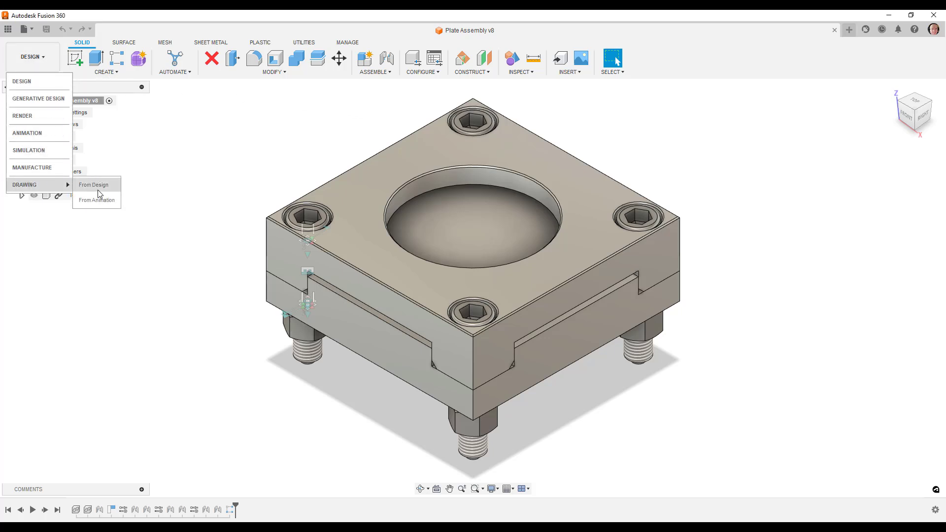
{"action": "left_click", "coordinate": [98, 185]}
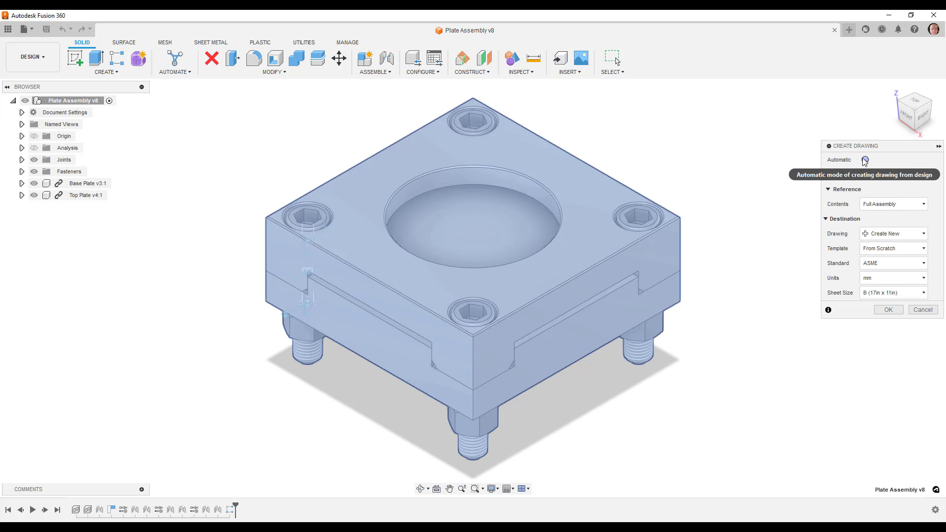
{"action": "left_click", "coordinate": [922, 207]}
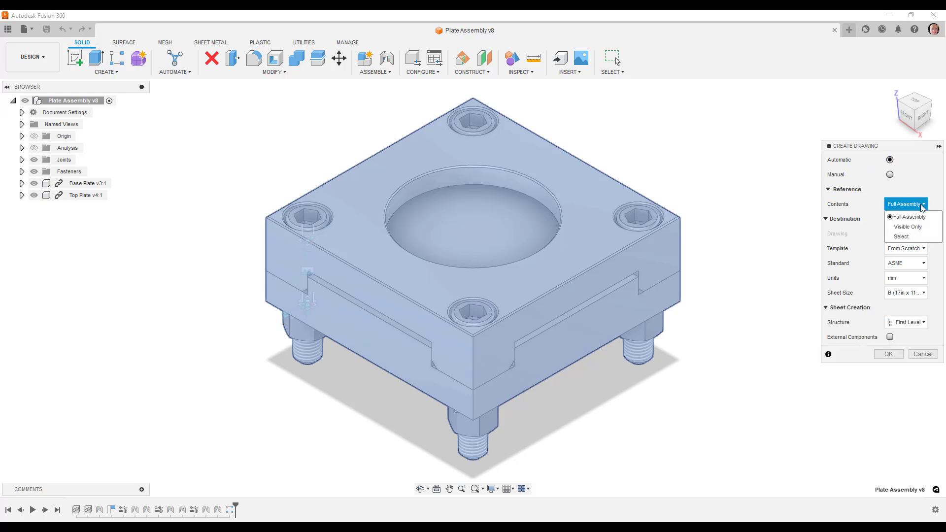
{"action": "left_click", "coordinate": [925, 221]}
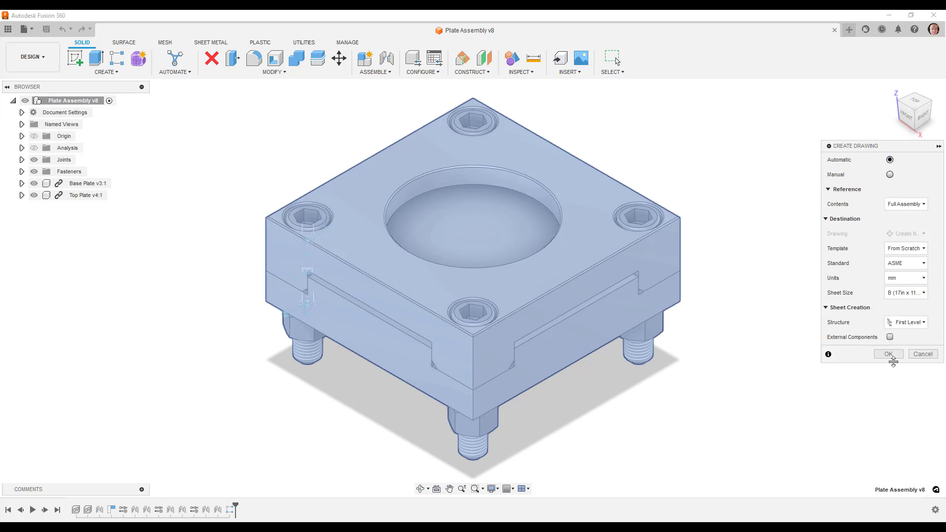
{"action": "left_click", "coordinate": [909, 323]}
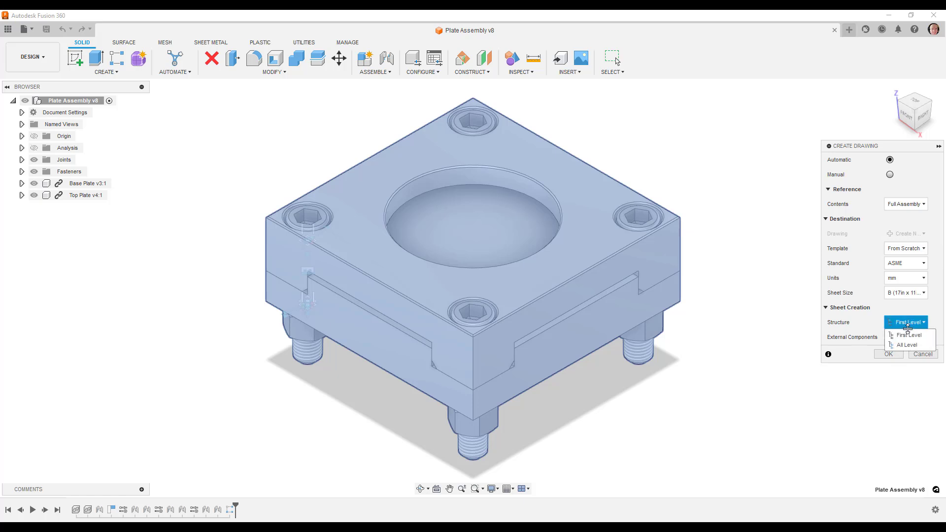
{"action": "left_click", "coordinate": [908, 346]}
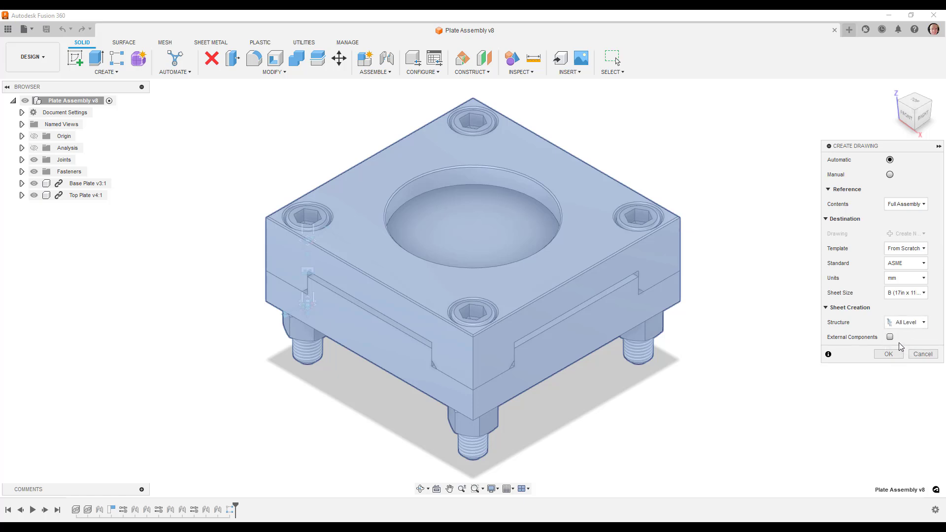
{"action": "left_click", "coordinate": [890, 338]}
{"action": "left_click", "coordinate": [907, 263]}
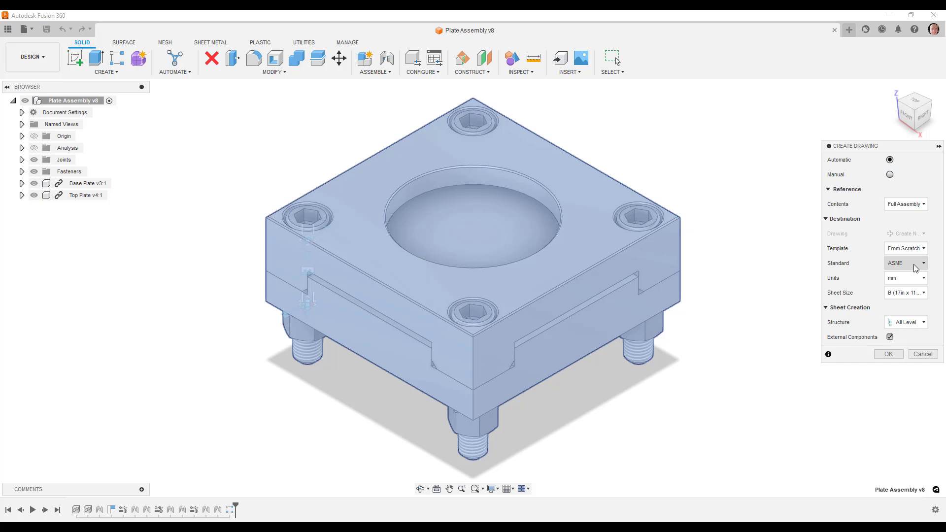
{"action": "left_click", "coordinate": [907, 290]}
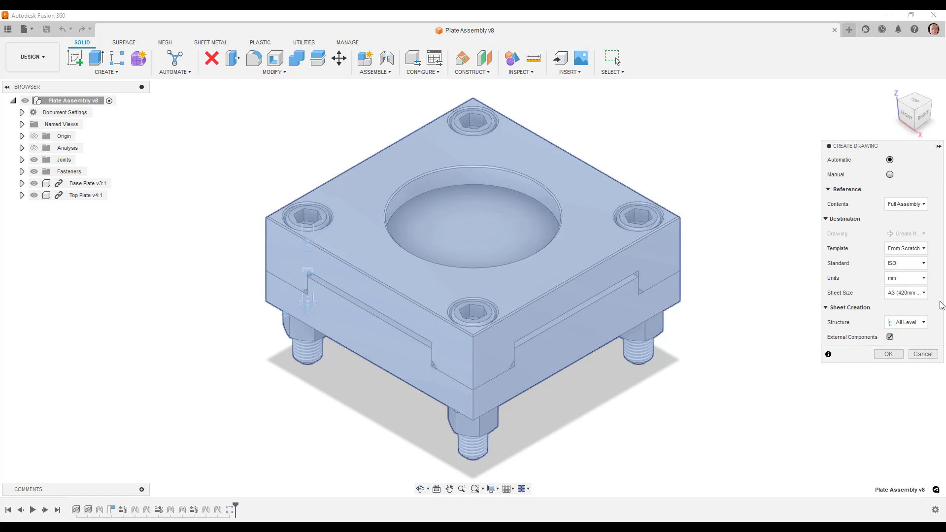
{"action": "left_click", "coordinate": [893, 356]}
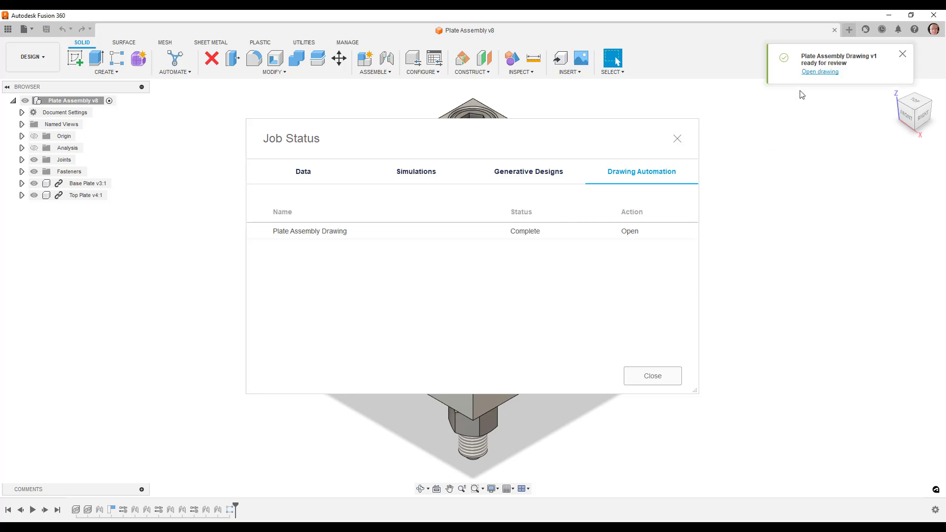
- Open Plate Assembly Drawing v1 from the drawing-ready notification
{"action": "left_click", "coordinate": [814, 74]}
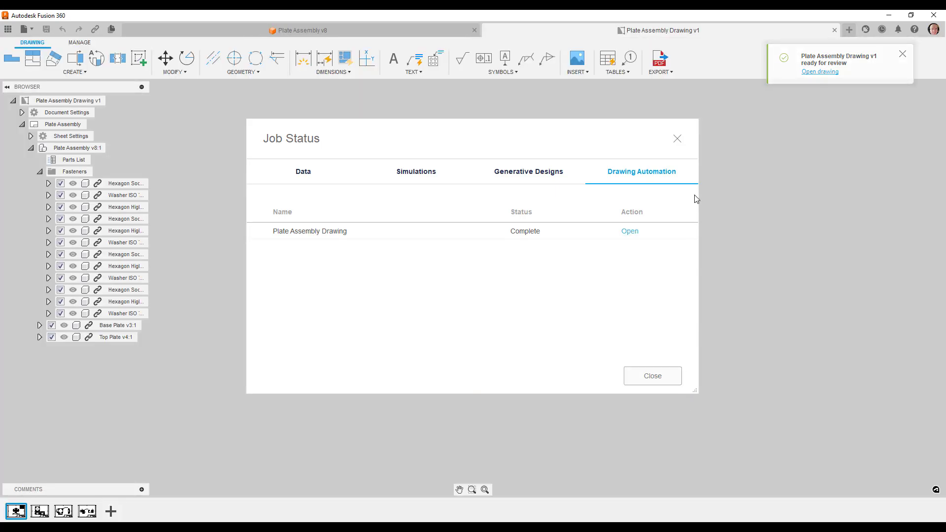
{"action": "left_click", "coordinate": [677, 139]}
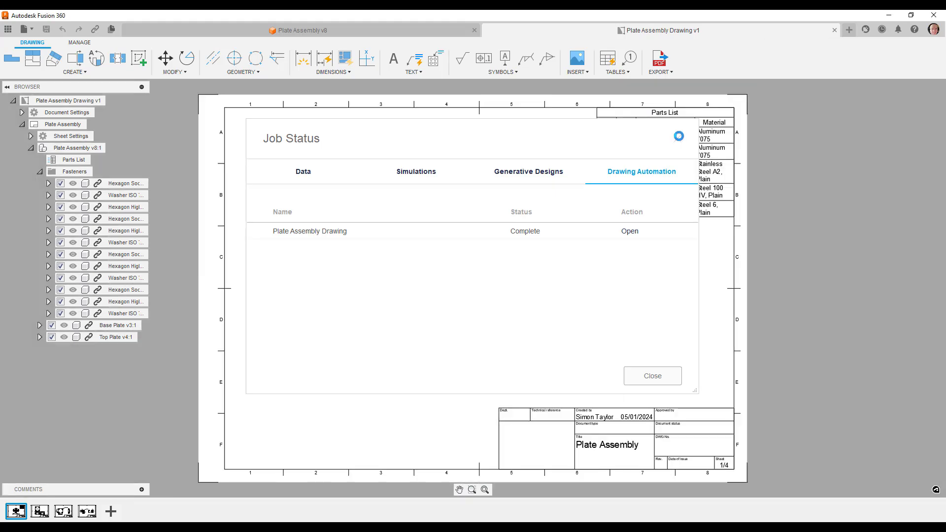
- Dismiss Job Status and switch to sheet 2 with the 200 by 120 views
{"action": "left_click", "coordinate": [655, 382]}
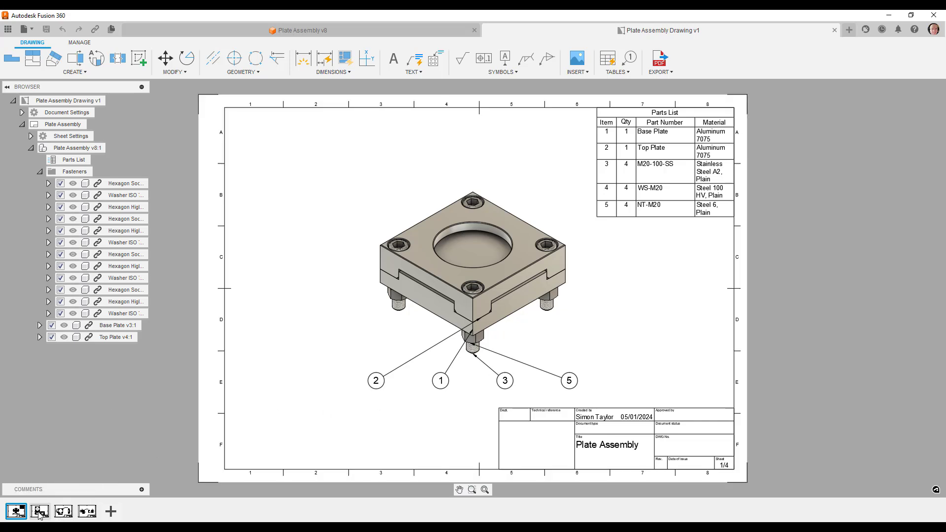
{"action": "left_click", "coordinate": [39, 512]}
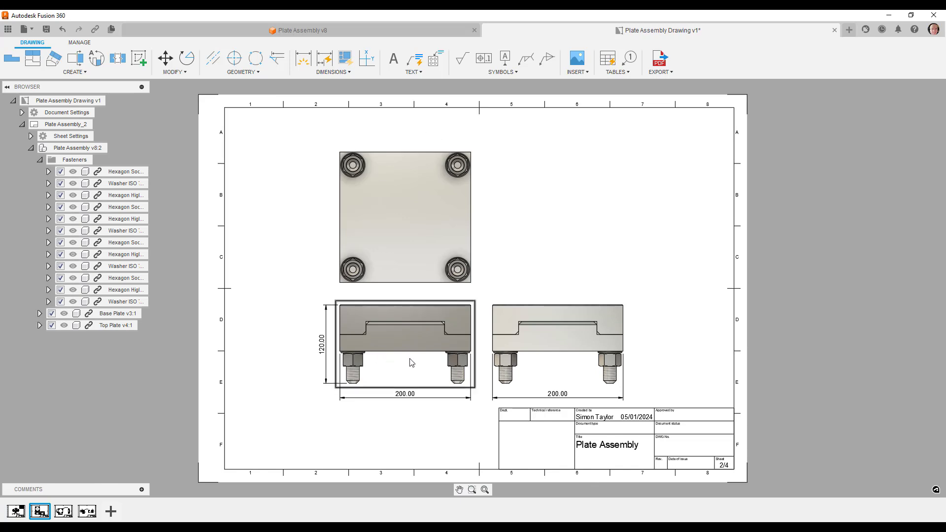
- Try Chain and Symmetric on the Base Plate sheet, accept Symmetric with Baseline, then go to sheet 4
{"action": "left_click", "coordinate": [63, 513]}
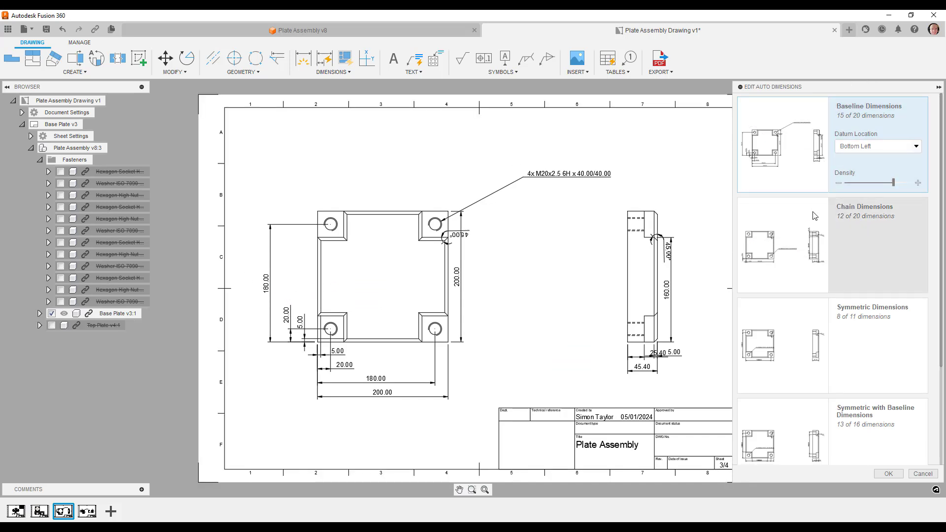
{"action": "left_click", "coordinate": [803, 249]}
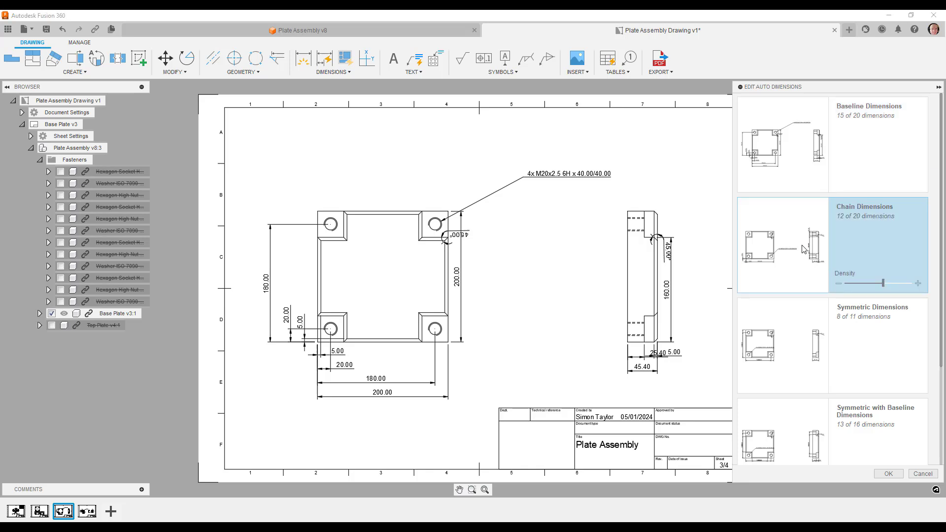
{"action": "left_click", "coordinate": [785, 335]}
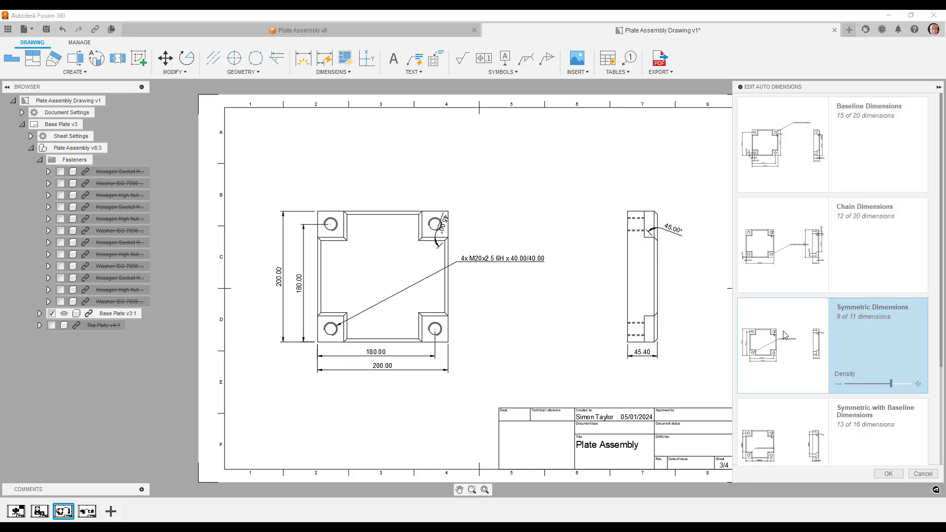
{"action": "left_click", "coordinate": [781, 417]}
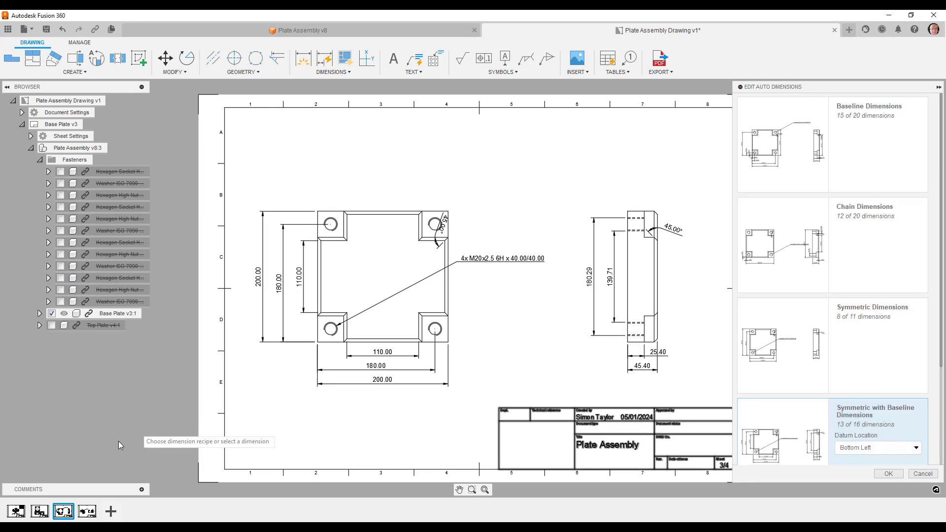
{"action": "key", "text": "Return"}
{"action": "left_click", "coordinate": [87, 512]}
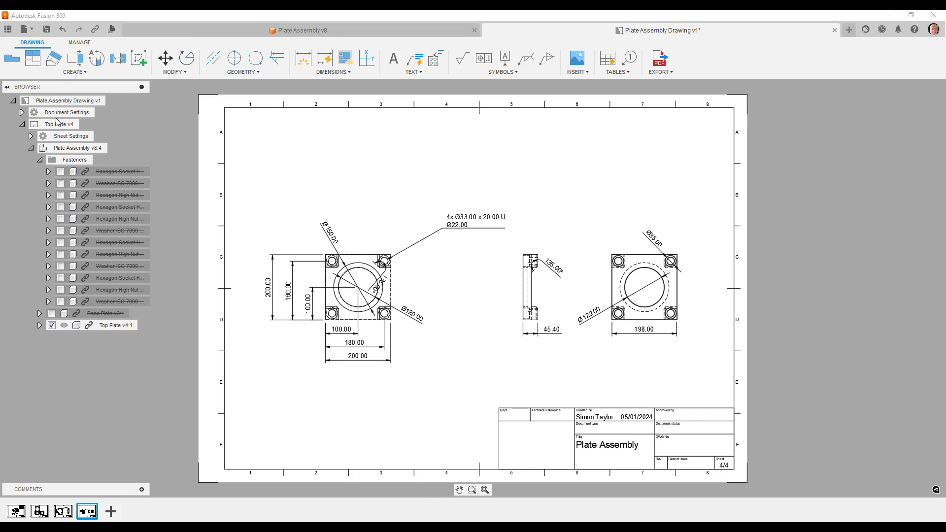
- Run Auto Dimension on the Top Plate sheet, try Symmetric, then preview Baseline dimensions
{"action": "left_click", "coordinate": [333, 72]}
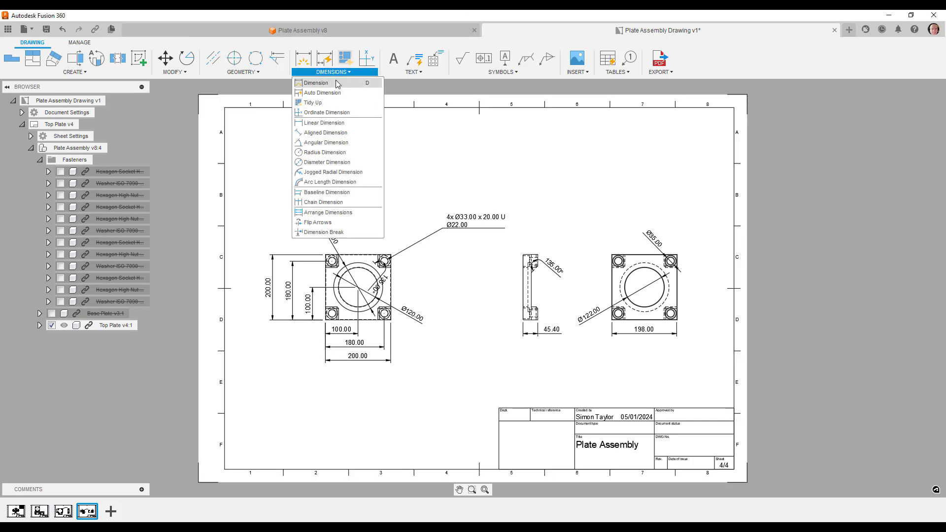
{"action": "left_click", "coordinate": [323, 93]}
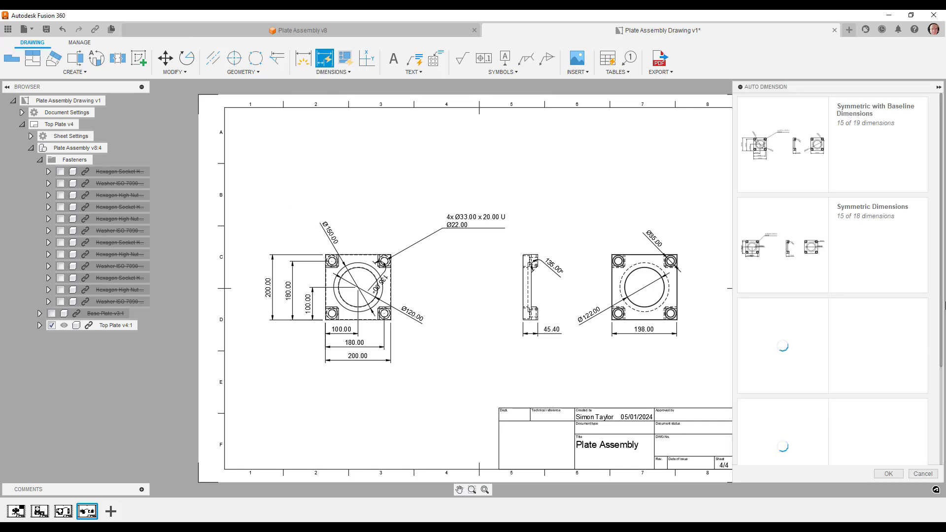
{"action": "left_click", "coordinate": [794, 266]}
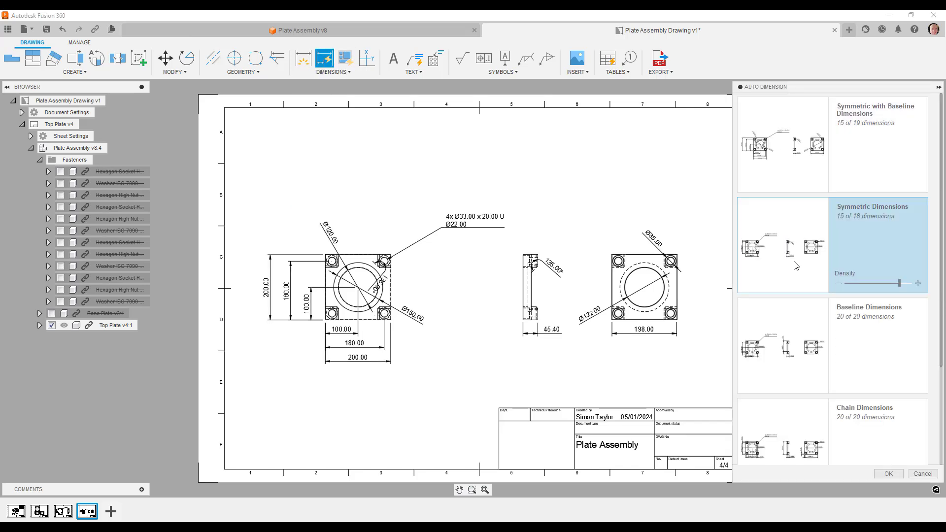
{"action": "left_click", "coordinate": [798, 329]}
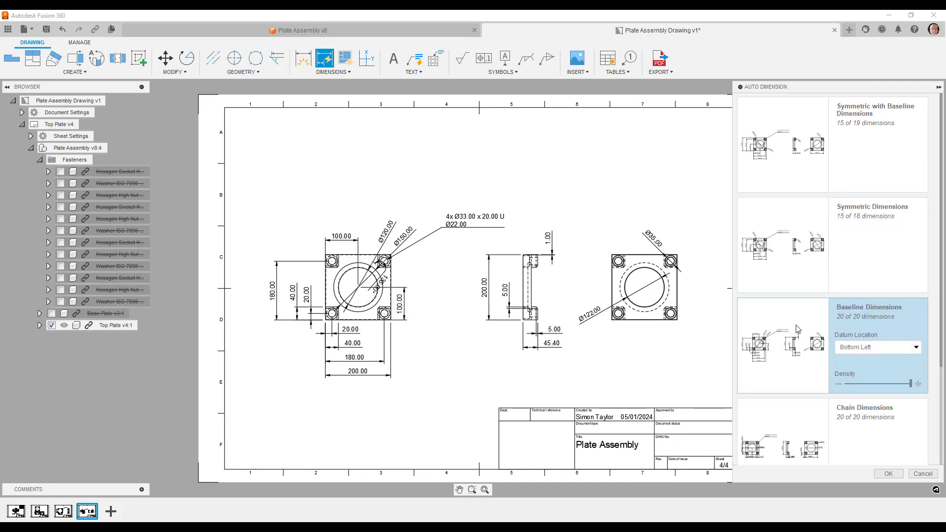